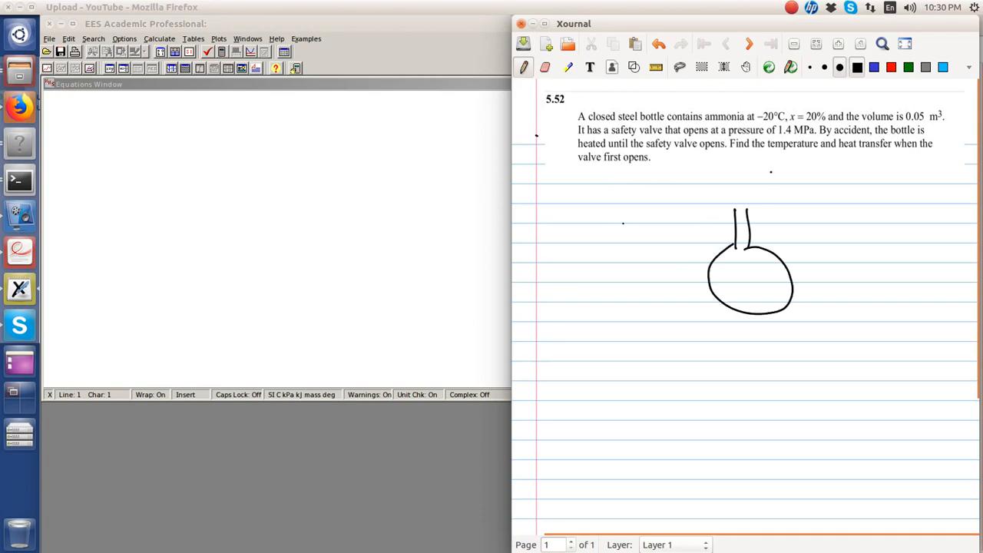
Draw the safety valve on the bottle's neck and an arrow from the bottle to the handwritten label T1 = -20°C
mouse_move(742, 193)
mouse_down()
mouse_move(749, 206)
mouse_move(740, 206)
mouse_up()
mouse_move(730, 280)
mouse_down()
mouse_move(678, 315)
mouse_move(690, 313)
mouse_up()
drag(601, 316, 601, 332)
mouse_move(593, 312)
mouse_down()
mouse_move(610, 311)
mouse_move(608, 335)
mouse_up()
drag(617, 322, 627, 321)
mouse_move(617, 329)
mouse_down()
mouse_move(644, 323)
mouse_move(659, 333)
mouse_move(665, 306)
mouse_up()
click(663, 308)
drag(685, 321, 685, 331)
Handwrite x = 0.2 and V = 0.05 m³ beneath the initial temperature
drag(597, 350, 606, 364)
mouse_move(612, 351)
mouse_down()
mouse_move(600, 366)
mouse_move(630, 353)
mouse_up()
drag(621, 359, 632, 359)
mouse_move(647, 349)
mouse_down()
mouse_move(642, 361)
mouse_move(648, 348)
mouse_up()
drag(658, 352, 688, 358)
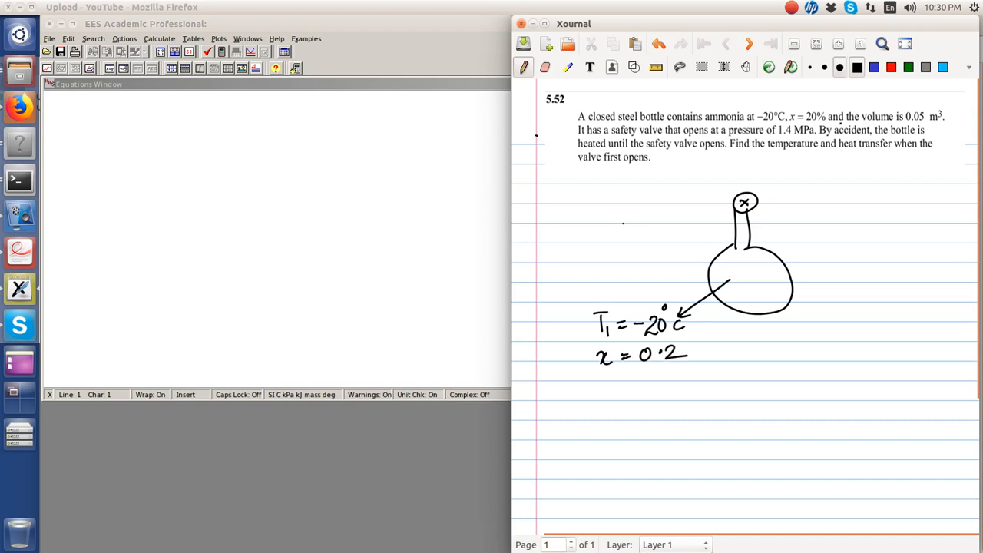
mouse_move(588, 375)
mouse_down()
mouse_move(596, 399)
mouse_move(605, 375)
mouse_up()
drag(618, 384, 631, 391)
mouse_move(653, 379)
mouse_down()
mouse_move(647, 389)
mouse_move(674, 379)
mouse_move(677, 395)
mouse_up()
click(665, 388)
mouse_move(682, 378)
mouse_down()
mouse_move(713, 394)
mouse_move(712, 382)
mouse_up()
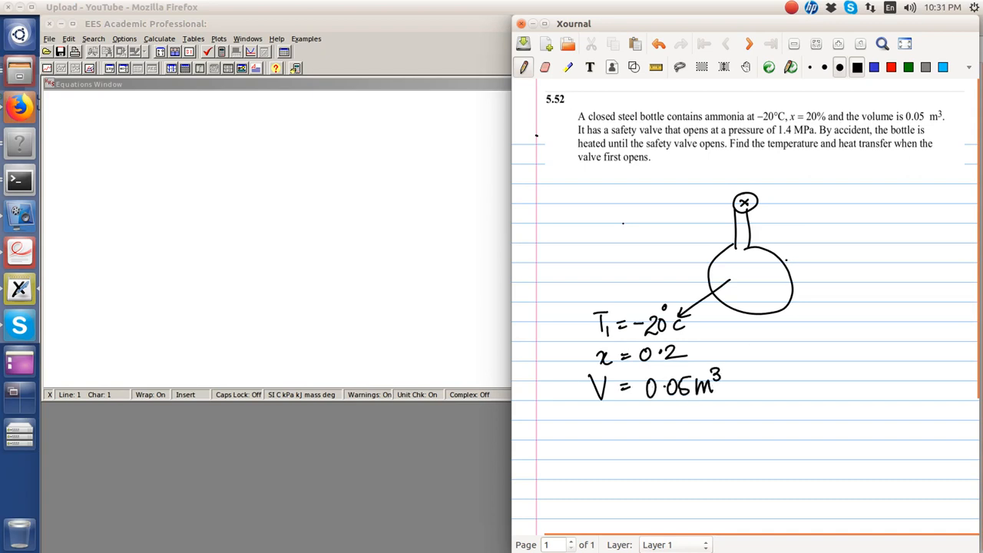
Draw an arrow pointing at the safety valve and label it 1.4 MPa
drag(807, 187, 765, 204)
drag(765, 203, 778, 206)
mouse_move(821, 178)
mouse_down()
mouse_move(822, 195)
mouse_move(845, 188)
mouse_move(841, 196)
mouse_up()
click(829, 192)
mouse_move(852, 194)
mouse_down()
mouse_move(858, 181)
mouse_move(867, 194)
mouse_up()
drag(872, 180, 874, 187)
drag(883, 184, 889, 194)
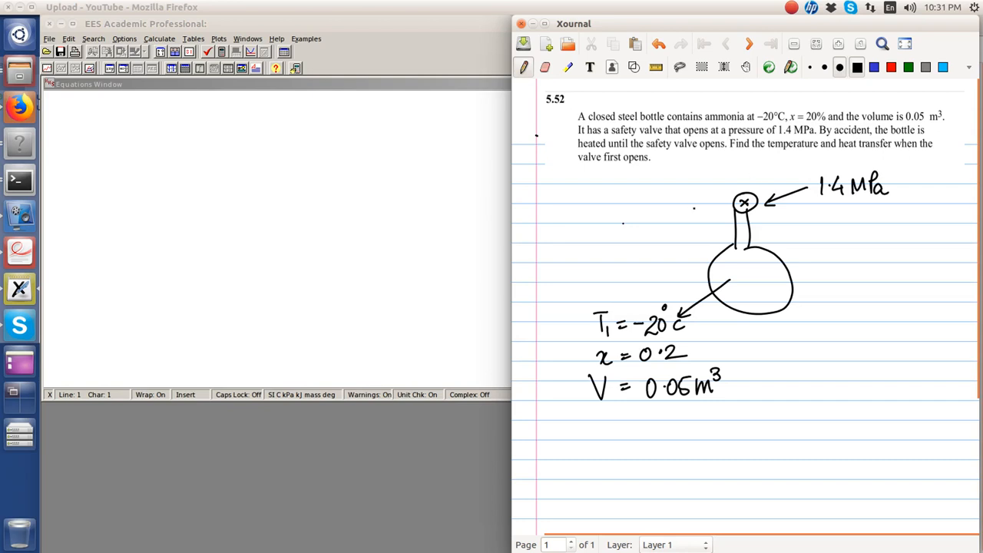
Draw a wavy heat arrow into the bottle and underline the word "temperature" in the problem statement
drag(631, 222, 702, 253)
drag(691, 243, 703, 253)
drag(703, 254, 690, 258)
drag(767, 149, 817, 148)
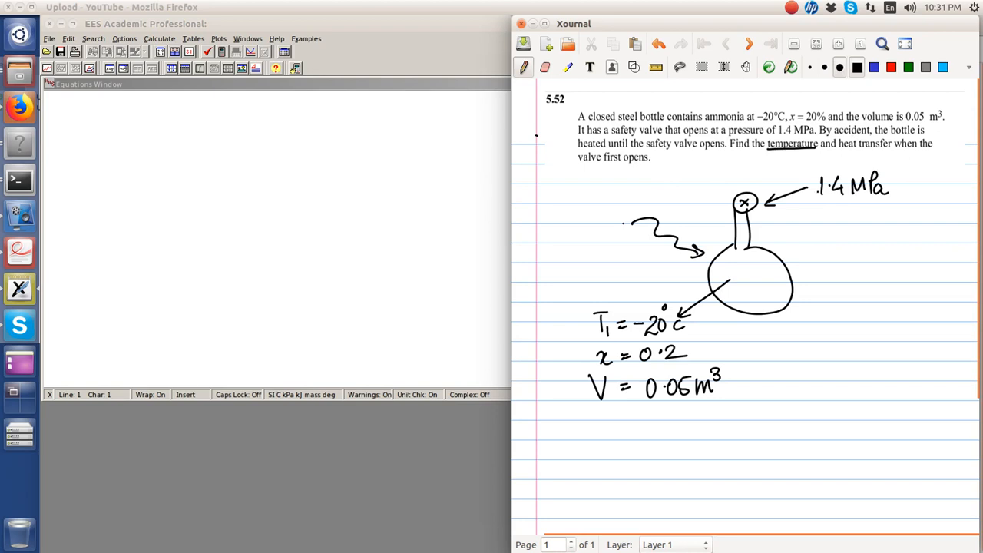
Extend the valve pressure label with = P2 and handwrite v2 = v1 below it
drag(895, 182, 912, 181)
drag(896, 188, 920, 194)
drag(921, 174, 937, 199)
mouse_move(824, 215)
mouse_down()
mouse_move(845, 214)
mouse_move(857, 232)
mouse_move(871, 218)
mouse_up()
mouse_move(861, 225)
mouse_down()
mouse_move(900, 215)
mouse_move(900, 235)
mouse_up()
click(909, 234)
Draw a box around the T1 and x values and underline the volume
mouse_move(574, 303)
mouse_down()
mouse_move(585, 370)
mouse_move(708, 360)
mouse_up()
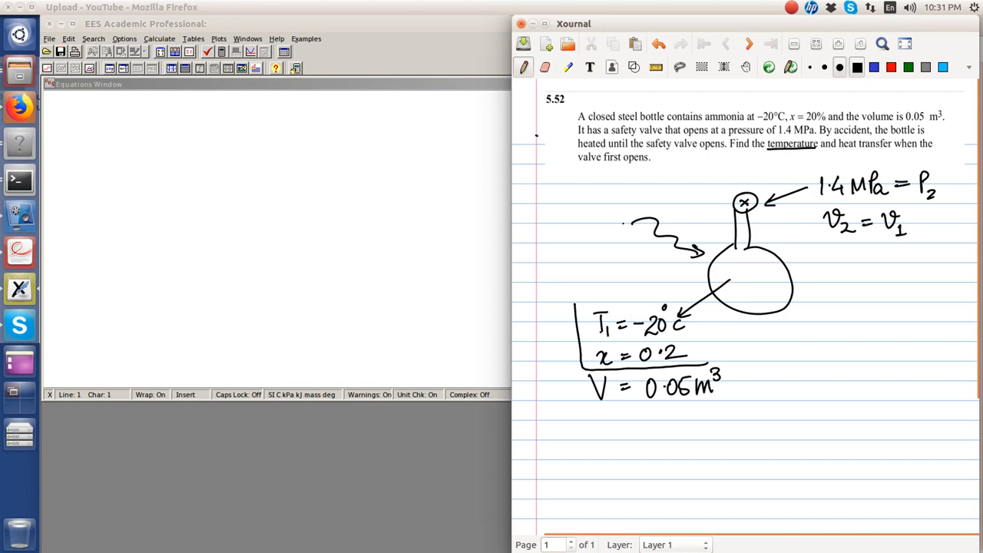
mouse_move(574, 305)
mouse_down()
mouse_move(660, 300)
mouse_move(698, 323)
mouse_move(704, 361)
mouse_up()
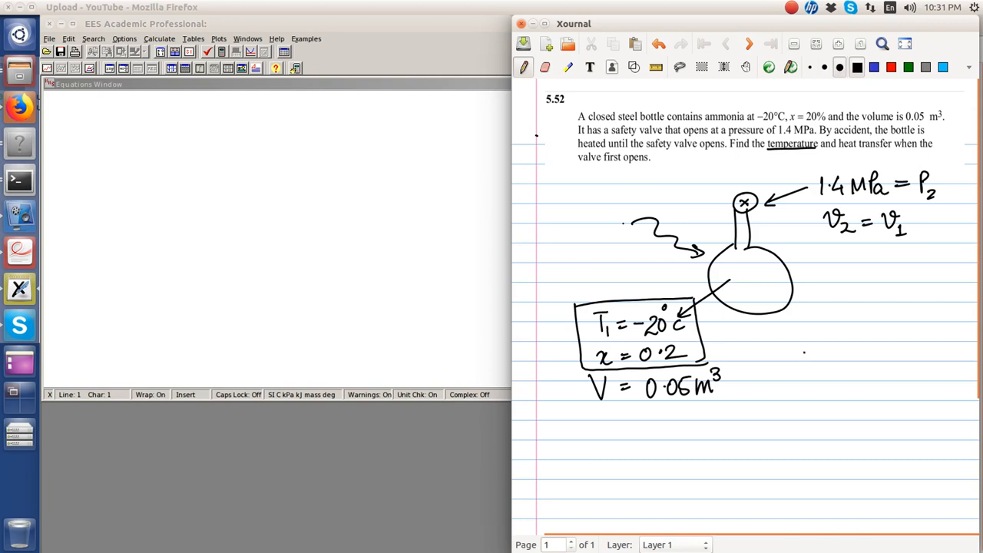
drag(584, 408, 722, 403)
Handwrite the energy balance Q12 = U2 - U1 beside the given values
drag(811, 360, 818, 389)
mouse_move(823, 377)
mouse_down()
mouse_move(825, 391)
mouse_move(842, 392)
mouse_move(861, 375)
mouse_up()
mouse_move(851, 381)
mouse_down()
mouse_move(891, 358)
mouse_move(901, 389)
mouse_move(914, 379)
mouse_up()
mouse_move(918, 363)
mouse_down()
mouse_move(930, 359)
mouse_move(932, 388)
mouse_up()
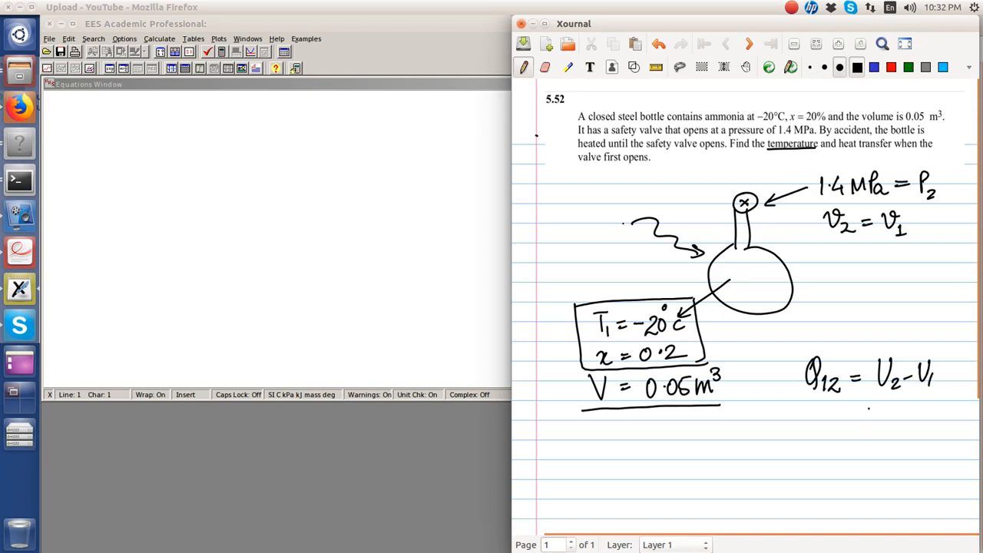
Handwrite W12 = 0 above the energy balance
mouse_move(833, 308)
mouse_down()
mouse_move(848, 325)
mouse_move(854, 304)
mouse_up()
drag(860, 310, 876, 317)
drag(891, 307, 856, 341)
drag(860, 333, 869, 340)
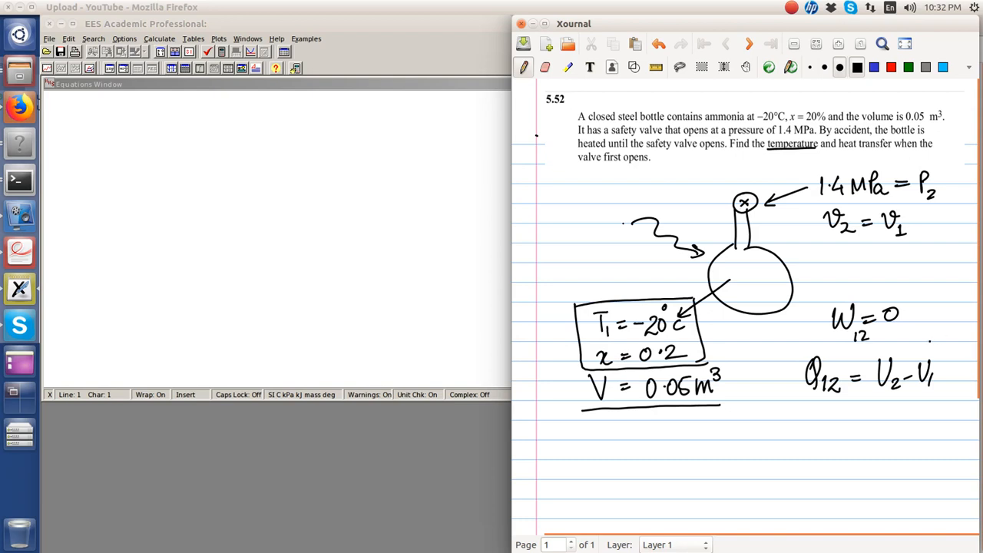
drag(851, 335, 854, 344)
Handwrite Q12 = m(u2 - u1) below the energy balance
mouse_move(788, 398)
mouse_down()
mouse_move(796, 419)
mouse_move(826, 409)
mouse_up()
drag(818, 415, 826, 415)
drag(837, 409, 863, 427)
mouse_move(876, 407)
mouse_down()
mouse_move(882, 418)
mouse_move(890, 405)
mouse_up()
drag(887, 416, 903, 426)
mouse_move(905, 414)
mouse_down()
mouse_move(926, 419)
mouse_move(935, 405)
mouse_up()
drag(938, 413, 946, 424)
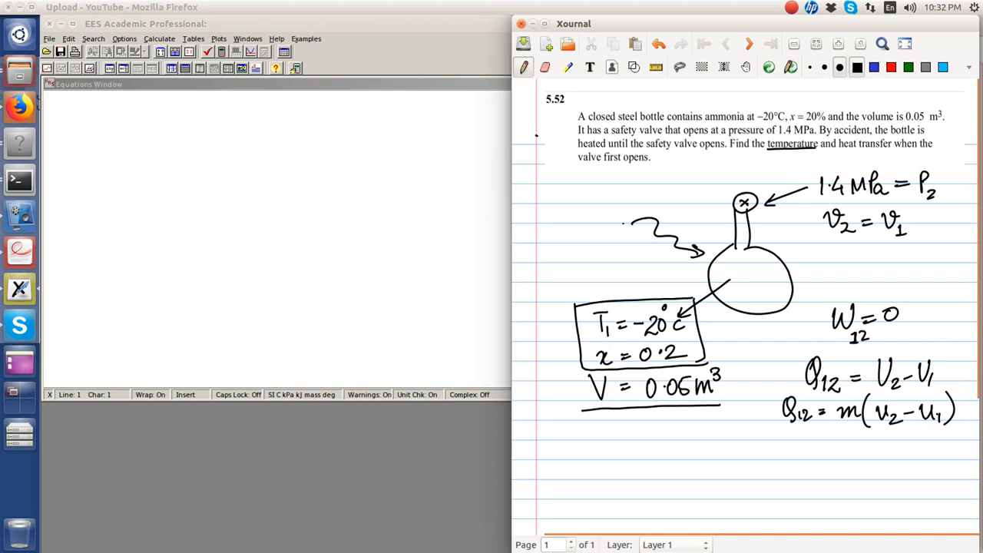
Switch to EES and enter a "State 1" comment followed by T1 = -20, x1 = 0.2 and Vol = 0.05
click(130, 172)
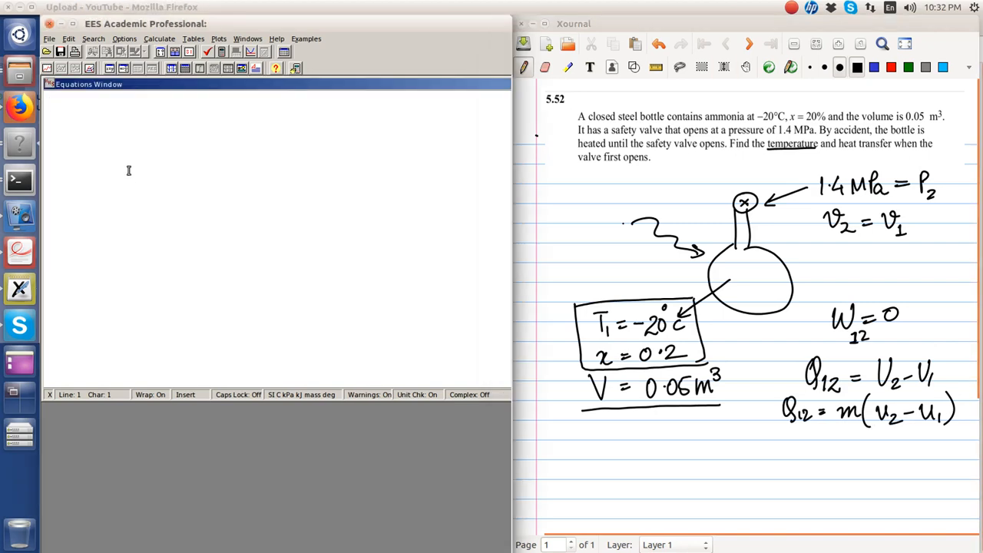
text("State 1")
key(Return)
text(T1 = -20)
key(Return)
text(x 1 = 0.2)
key(Return)
text(Vol = )
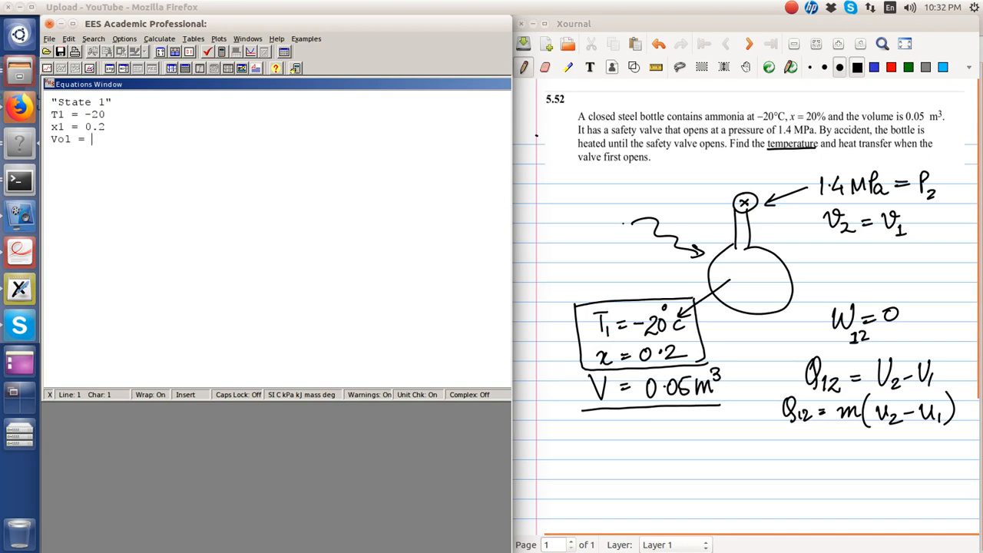
text(0.05)
key(Return)
key(Return)
Add the equation mass = Vol/volume(ammonia, T = T1, X = x1)
text(mass =)
key(BackSpace)
text(= Vol/volun)
text(e)
key(BackSpace)
key(BackSpace)
text(me(ammonia, T = T1, )
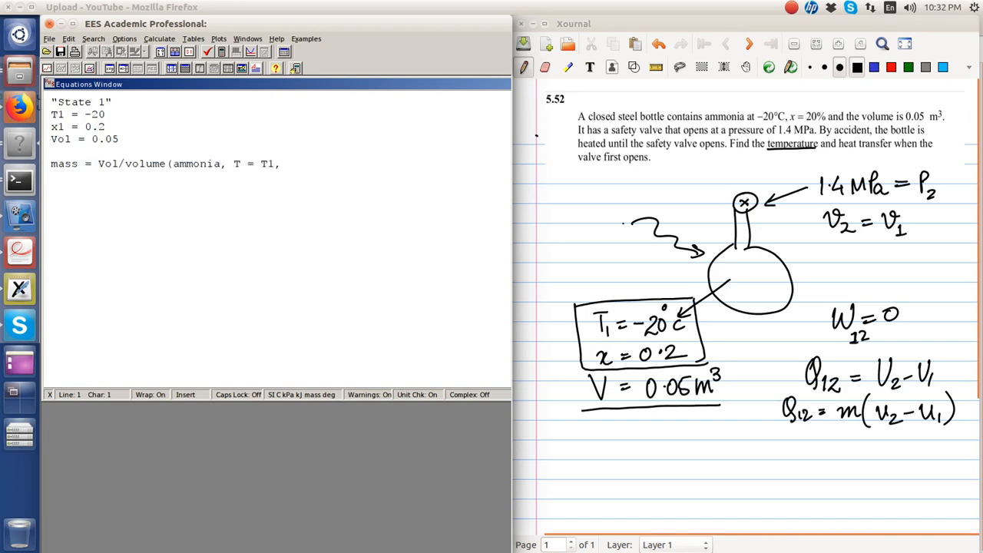
text(X = x1) )
Add the initial internal energy equation u1 = intenergy(ammonia, T = T1, X = x1)
text(u1 = )
text(ni)
key(BackSpace)
key(BackSpace)
text(intenergy(ammo)
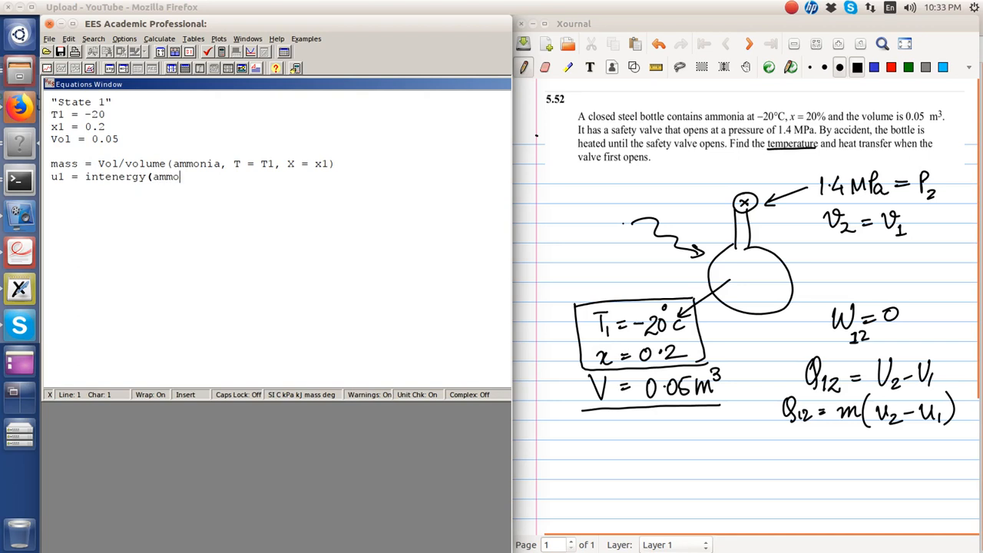
text(nia, T = T1, X = x1))
key(Return)
key(Return)
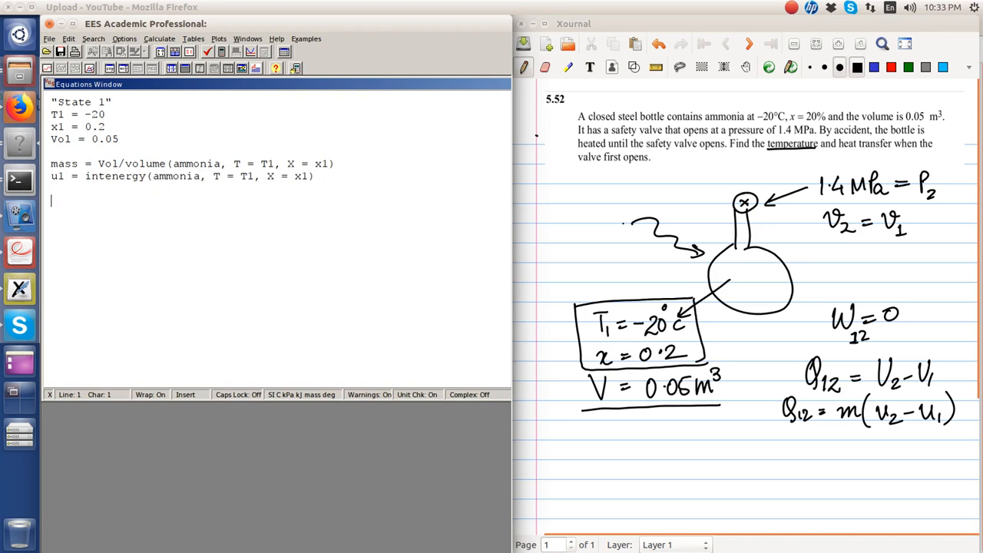
Add a "State 2" comment and the pressure P2 = 1400 with the comment "kPa"
text("")
key(Left)
text(Sata)
key(BackSpace)
key(BackSpace)
key(BackSpace)
text(tate 2)
key(Right)
key(Return)
text(P2 = 1400 "")
key(Left)
text(kPa)
key(Right)
key(Return)
key(Return)
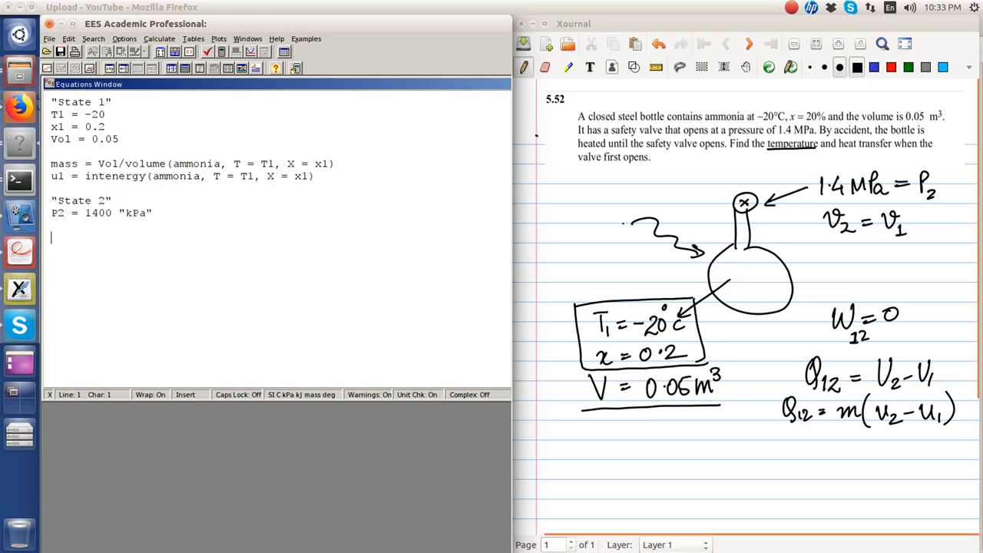
Define sp_vol2 = volume(ammonia, T = T1, X = x1) by copying the volume expression from the mass equation
text(so)
key(BackSpace)
text(p_vol2 =)
drag(125, 164, 335, 169)
key(ctrl+c)
click(148, 227)
key(ctrl+v)
click(131, 167)
drag(127, 166, 336, 169)
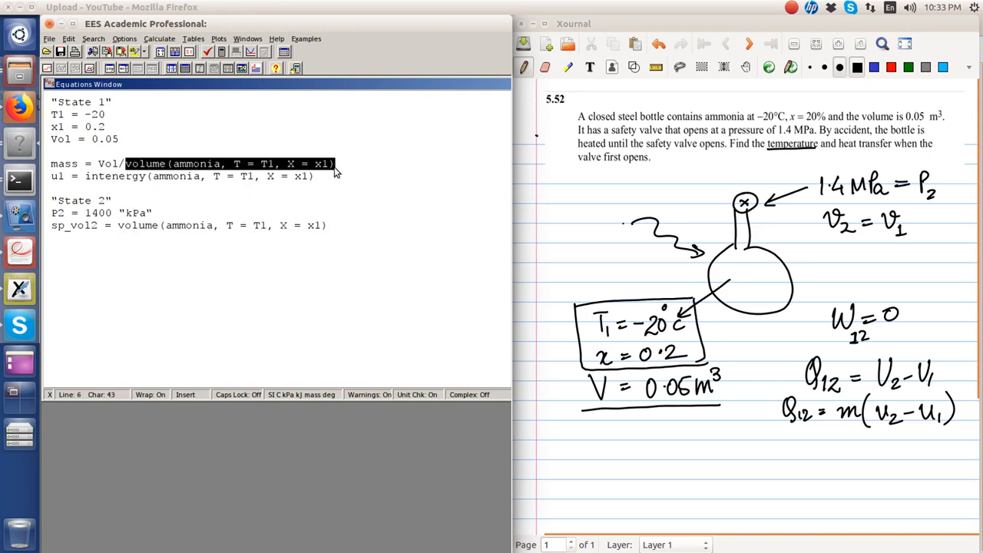
click(427, 214)
click(179, 227)
click(327, 227)
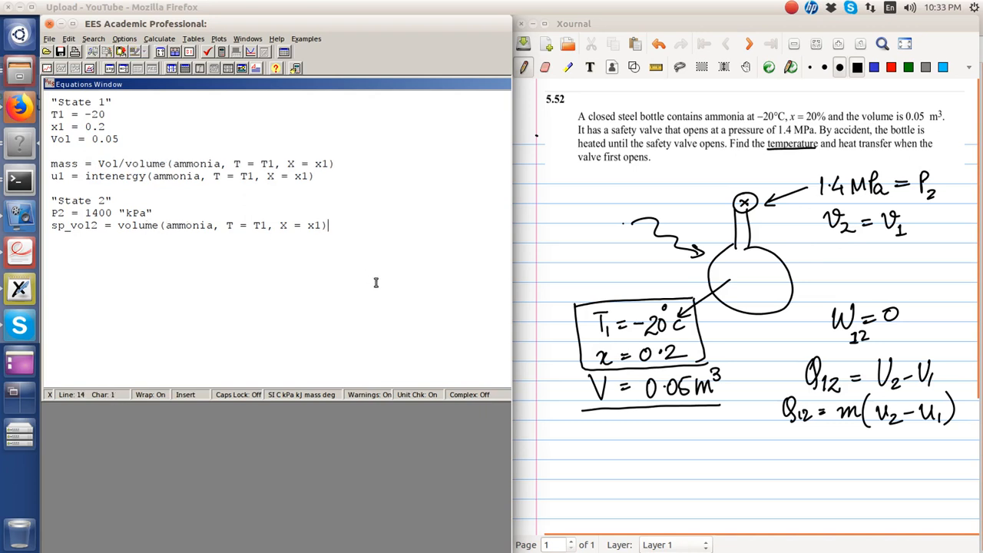
Add the equations u2 = intenergy(ammonia, P = P2, v = sp_vol2) and Q12 = mass*(u2 - u1)
key(Return)
text(u2 = intn)
key(BackSpace)
text(energy(ammonia, )
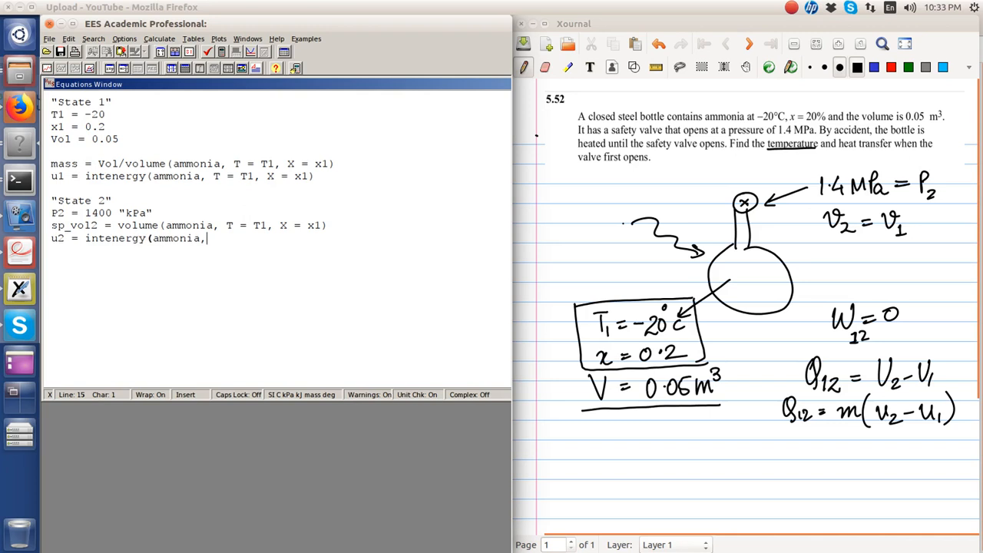
text(P = P2, v = sp_vol2))
text(Q12 = )
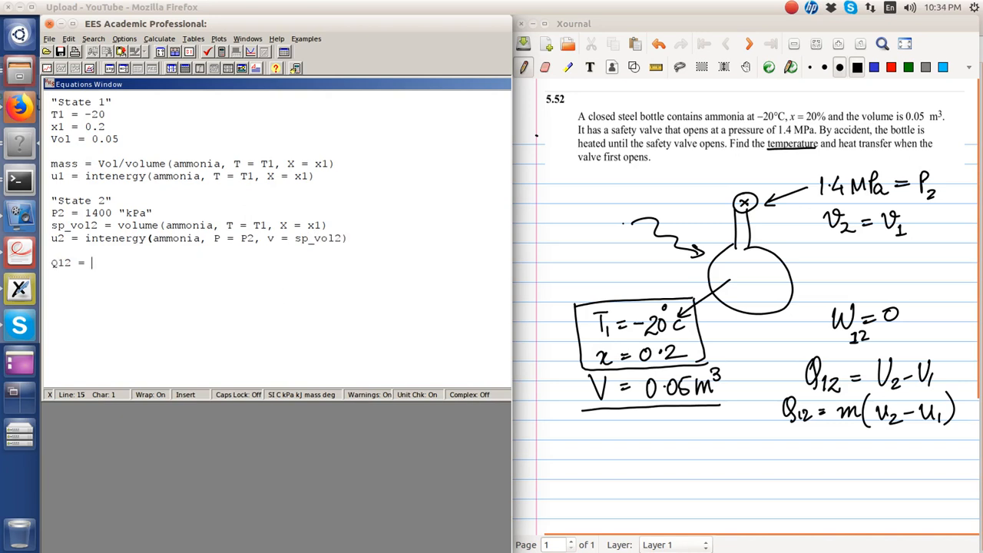
text(mass*(u2 - u1))
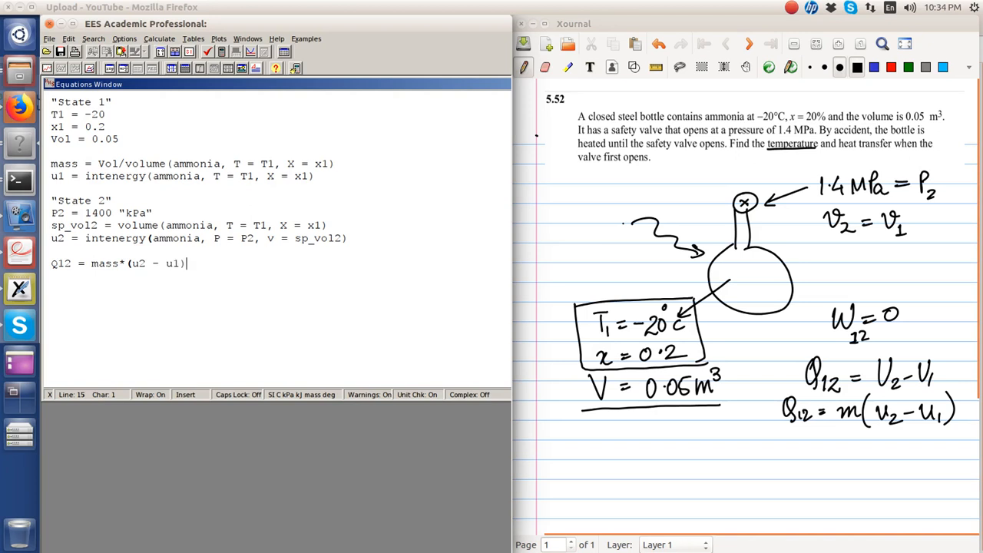